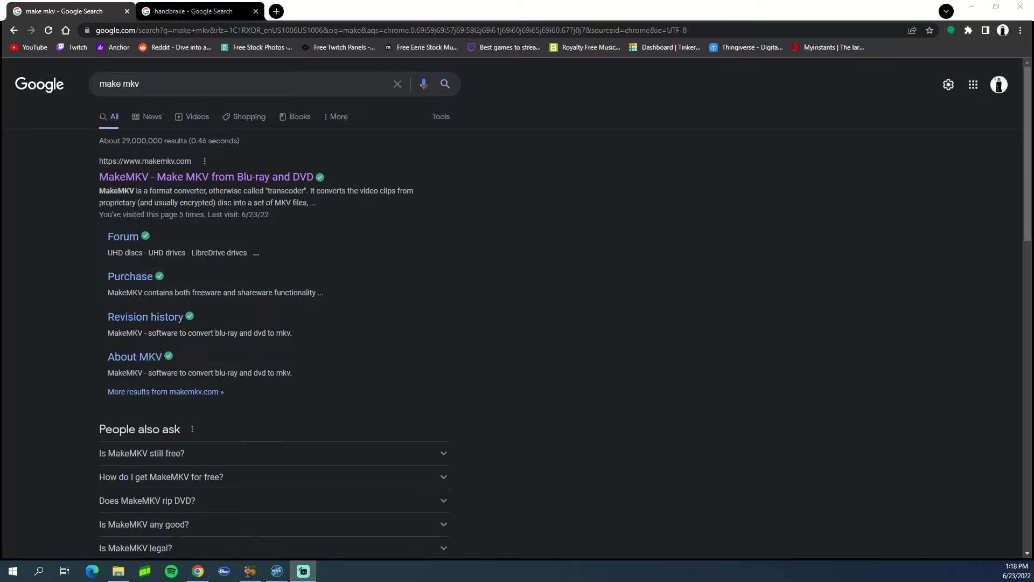
# Step: Bring Chrome forward and return to the makemkv.com home page
pyautogui.click(619, 251)
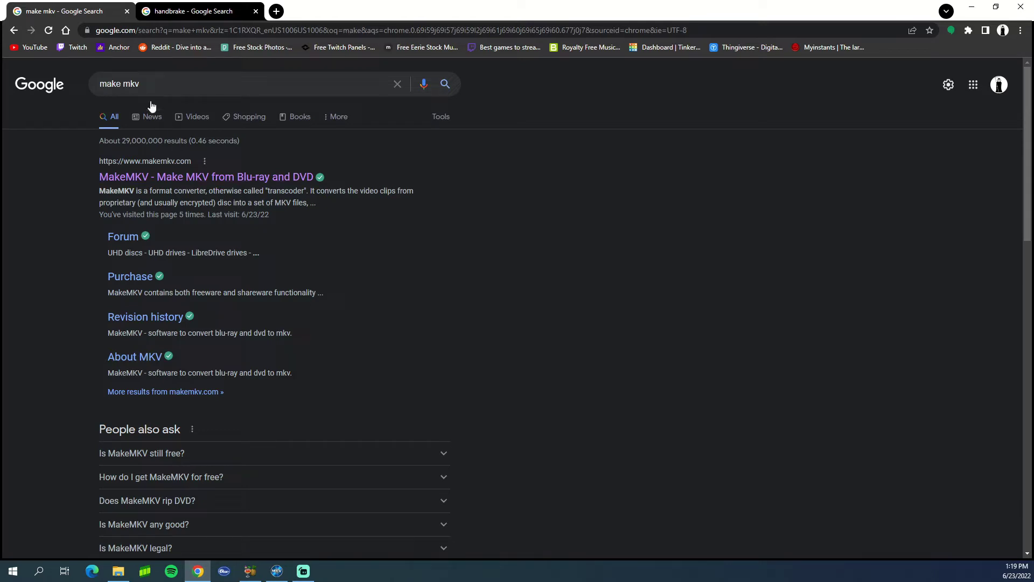
pyautogui.moveTo(141, 84); pyautogui.dragTo(98, 84)
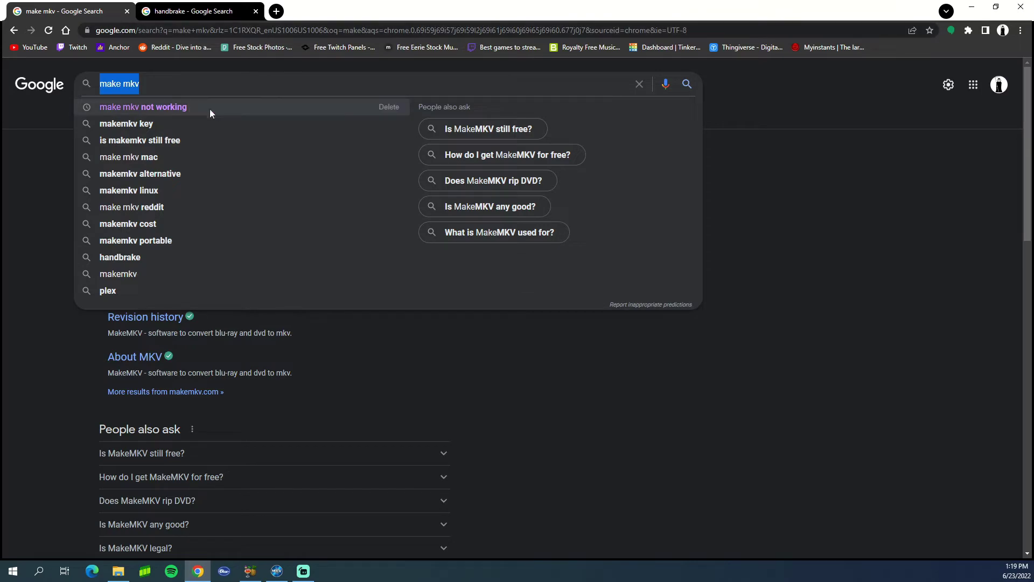
pyautogui.hotkey('alt', 'Right')
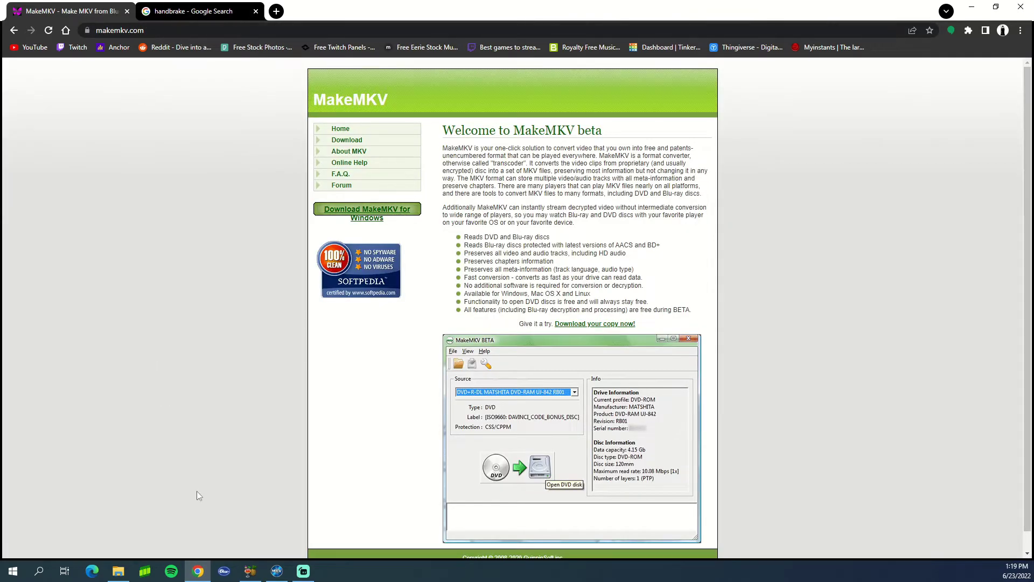
# Step: Switch to MakeMKV and open The Howling Blu-ray, scanning its 15 titles
pyautogui.click(281, 577)
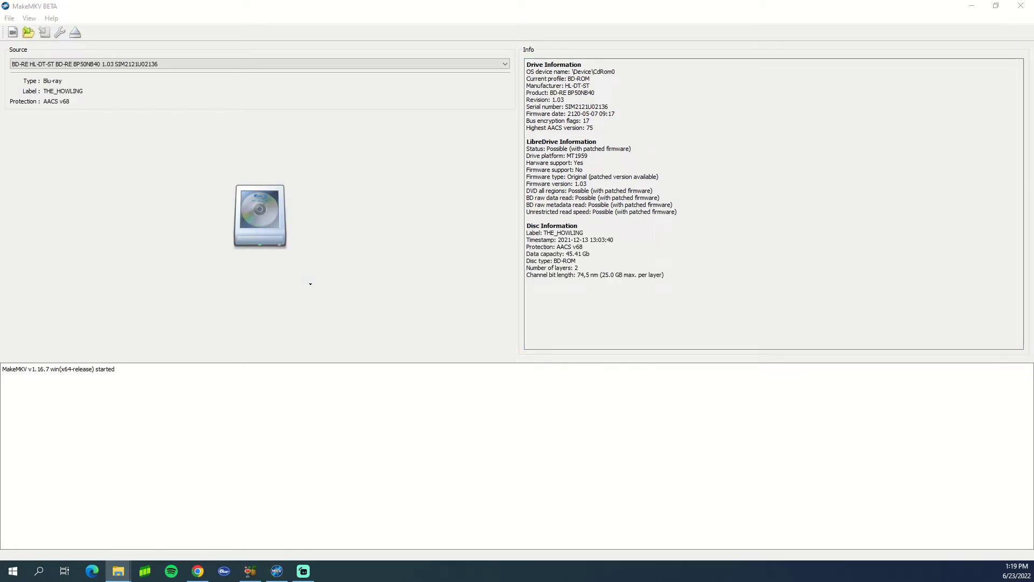
pyautogui.click(257, 232)
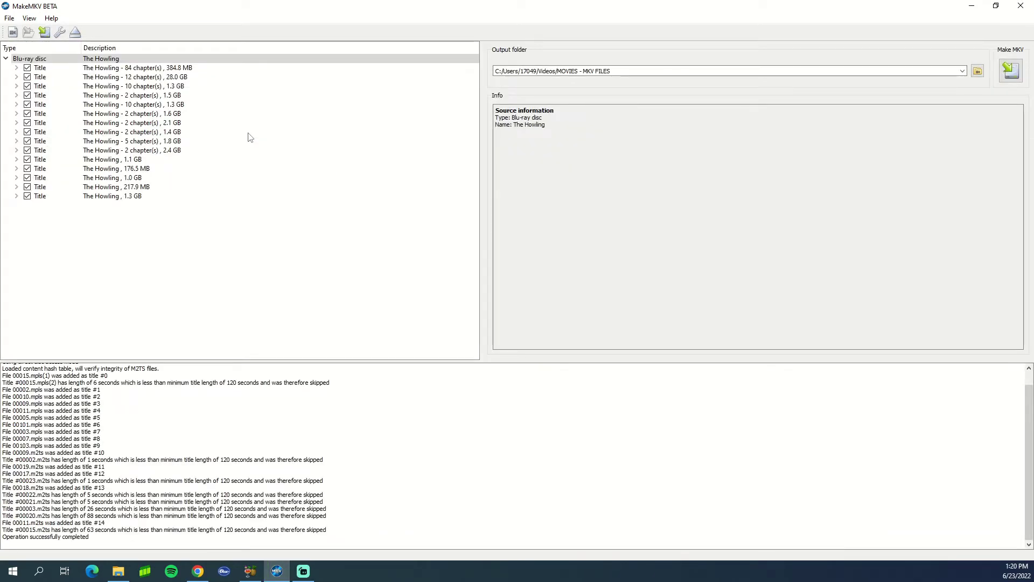
# Step: Uncheck every title in the tree, from the 84-chapter 384.8 MB title to the last 1.3 GB one
pyautogui.click(27, 67)
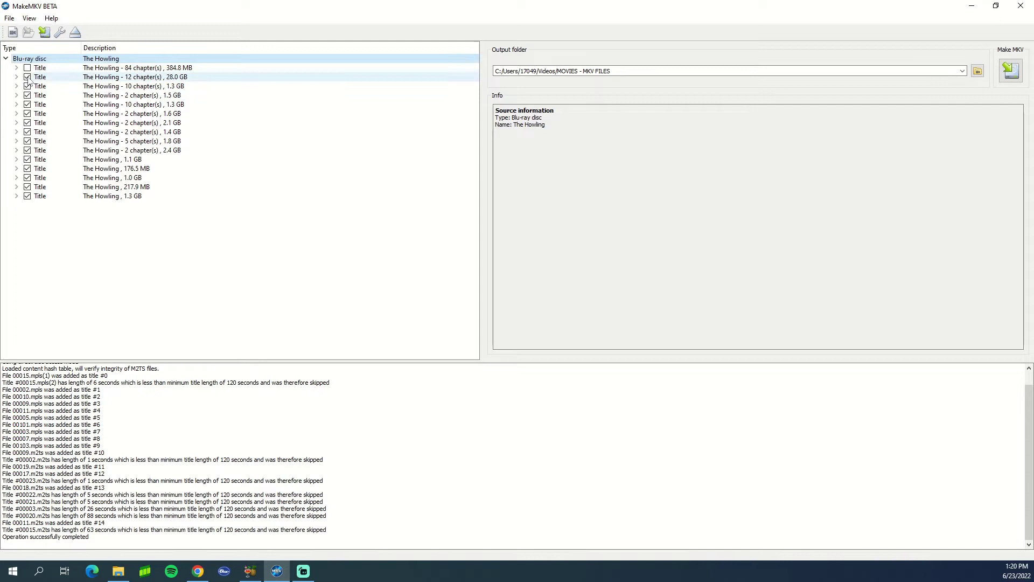
pyautogui.click(27, 76)
pyautogui.click(31, 96)
pyautogui.click(27, 103)
pyautogui.click(27, 86)
pyautogui.click(27, 95)
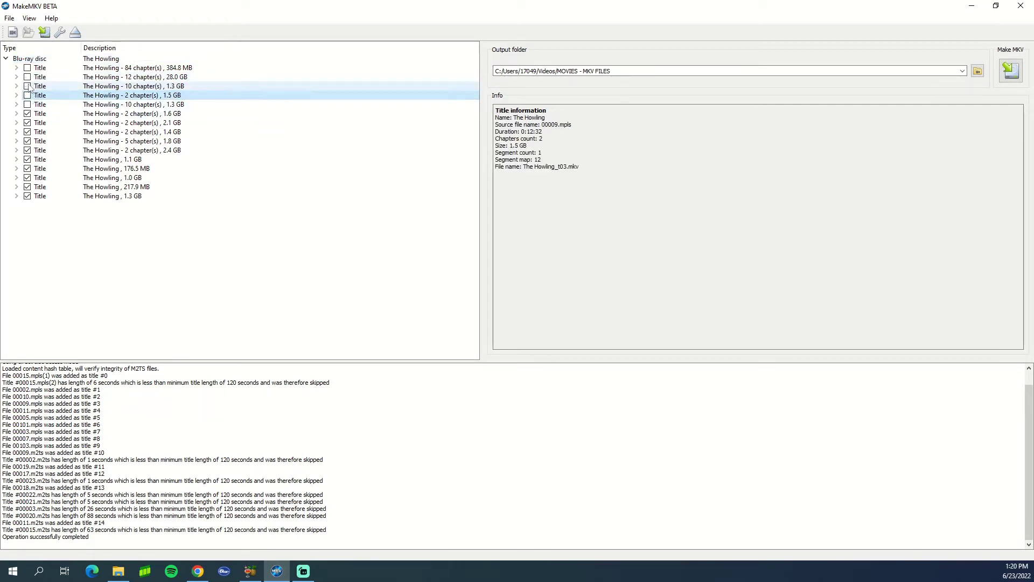
pyautogui.click(27, 113)
pyautogui.click(27, 122)
pyautogui.click(27, 132)
pyautogui.click(26, 140)
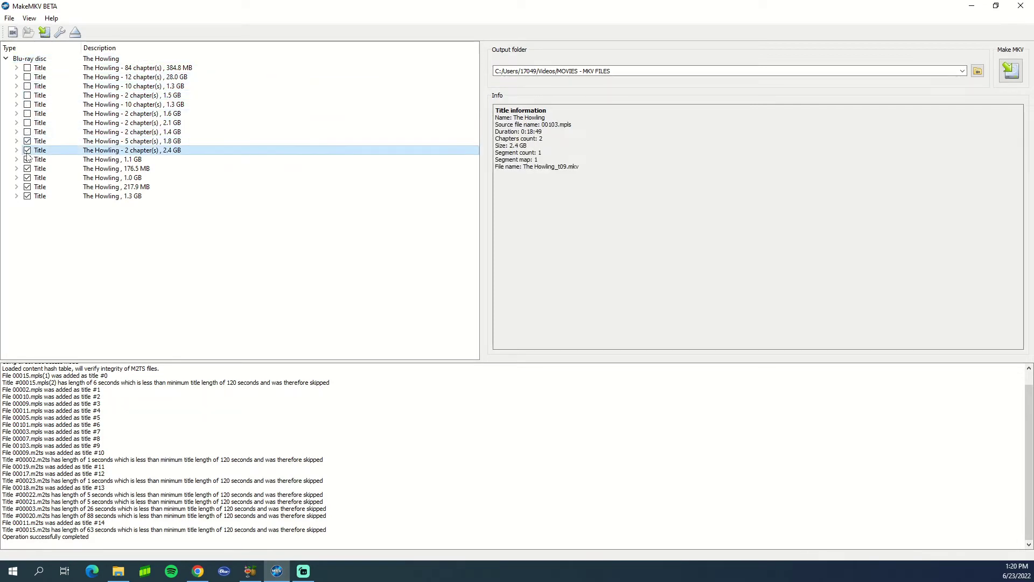
pyautogui.click(27, 150)
pyautogui.click(27, 168)
pyautogui.click(27, 159)
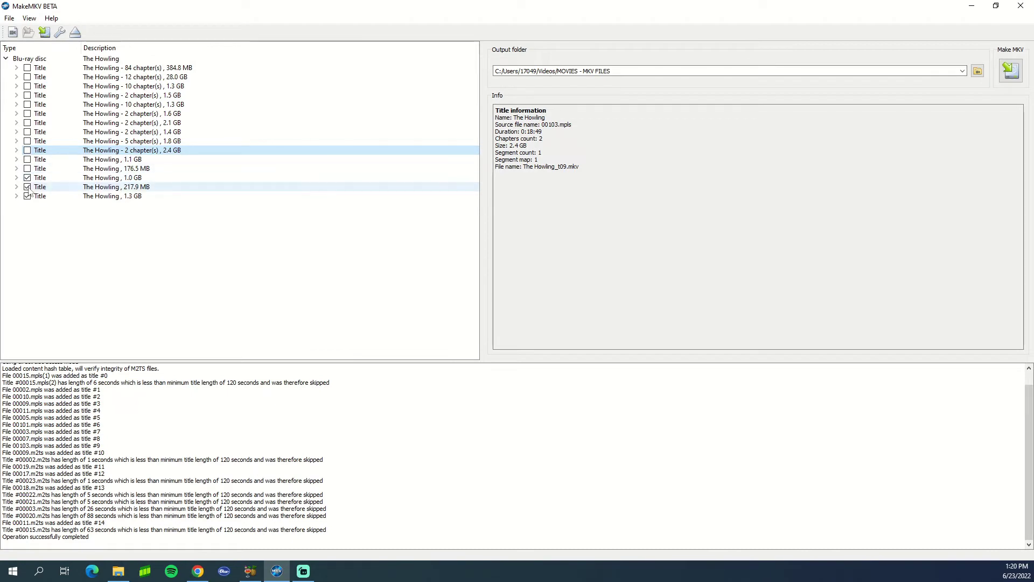
pyautogui.click(27, 177)
pyautogui.click(27, 186)
pyautogui.click(27, 195)
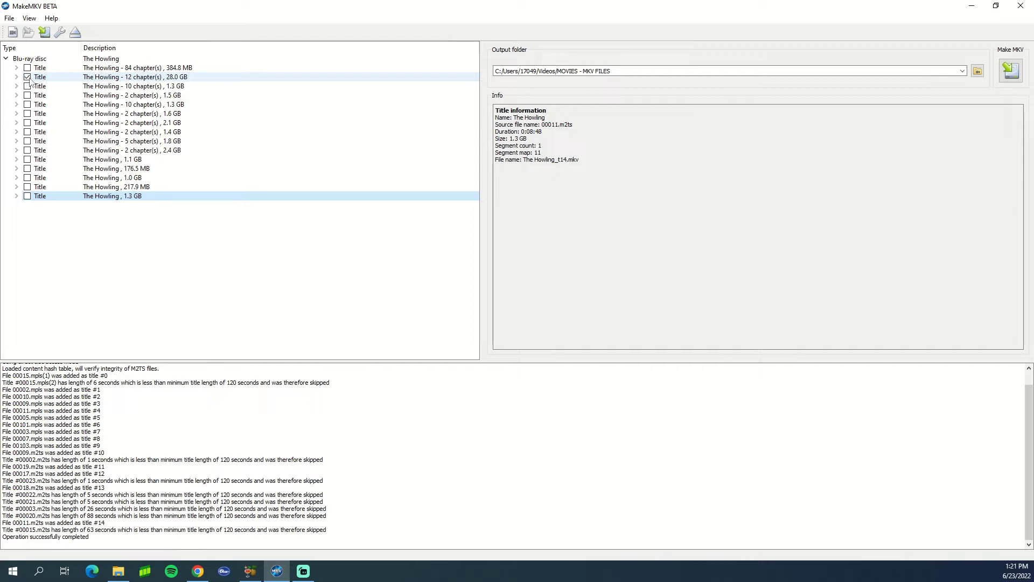
# Step: Check the 12-chapter 28.0 GB title, keep its DTS-HD MA Surround 5.1 English audio, and drop other DTS-HD MA Stereo, DD and PGS tracks
pyautogui.click(27, 78)
pyautogui.click(16, 77)
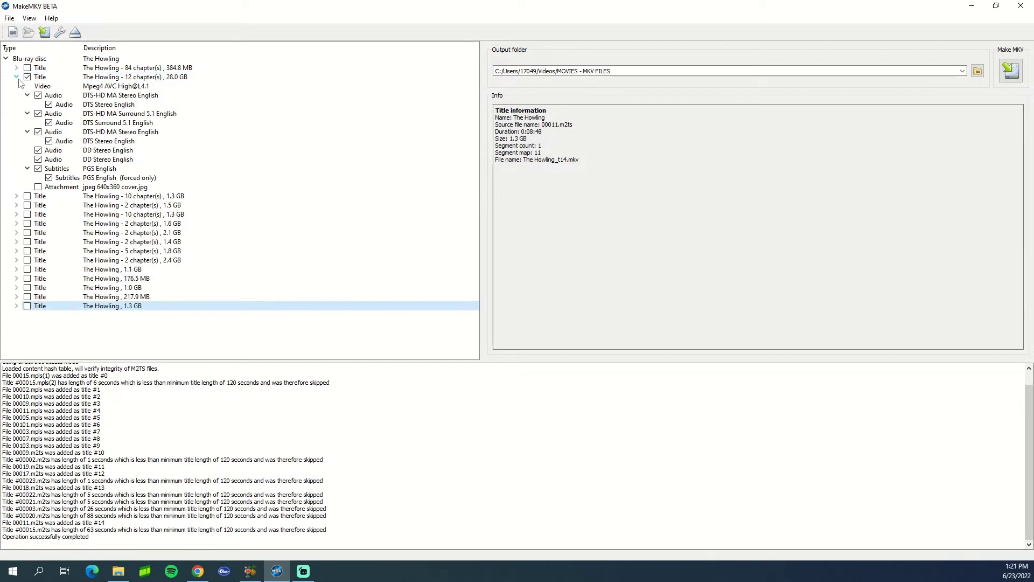
pyautogui.click(49, 105)
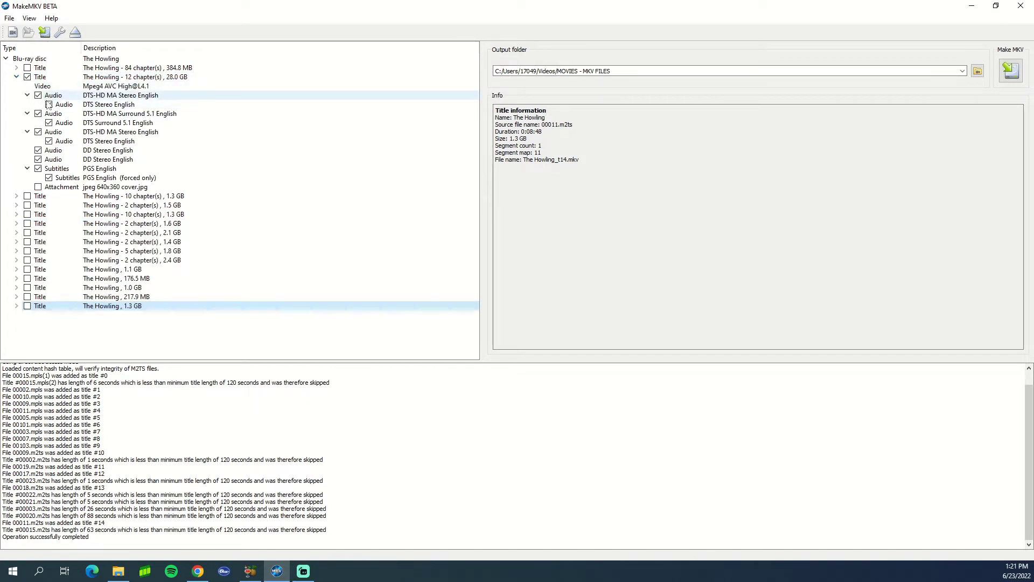
pyautogui.click(49, 105)
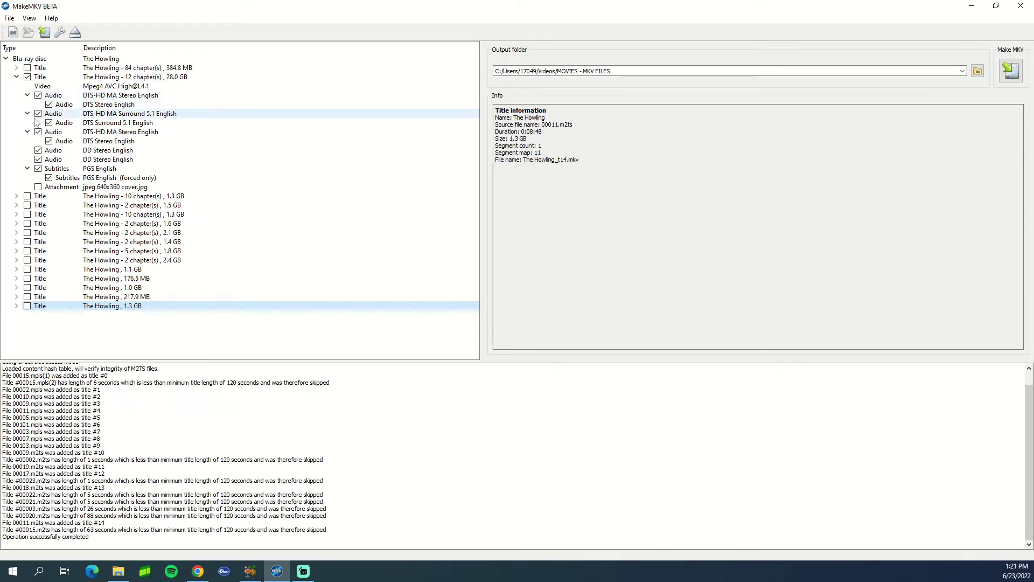
pyautogui.click(41, 115)
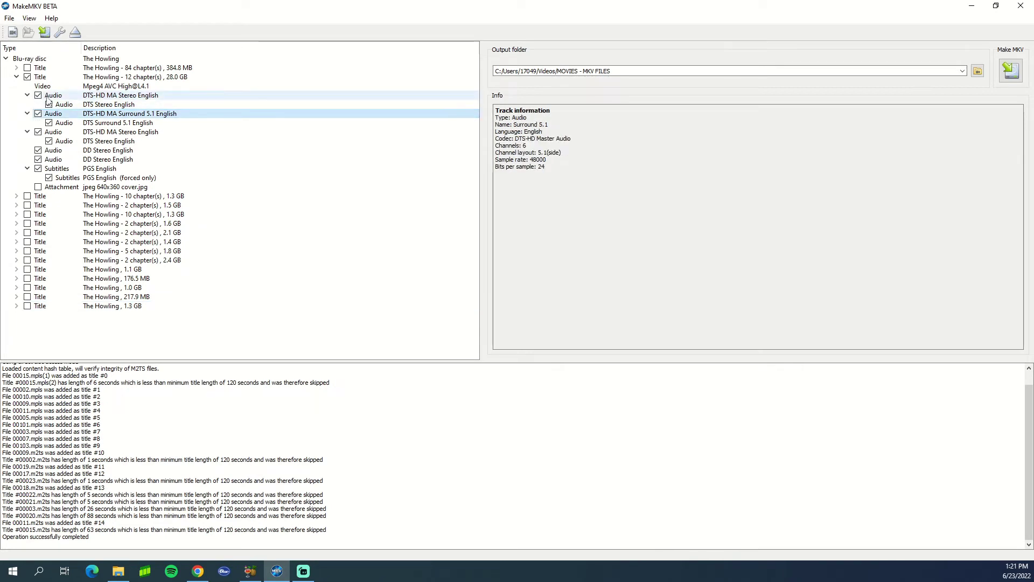
pyautogui.click(38, 113)
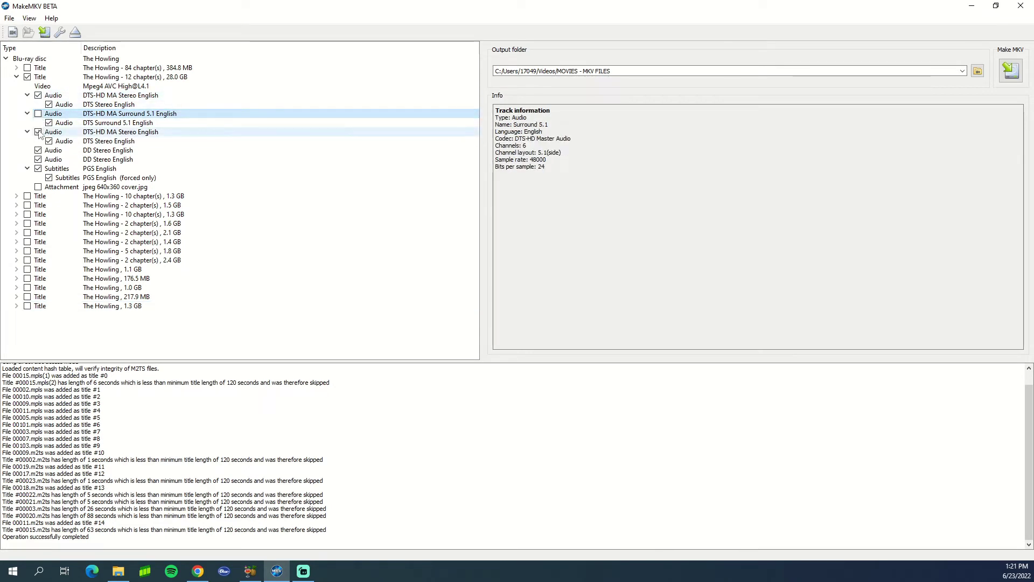
pyautogui.click(38, 132)
pyautogui.click(38, 151)
pyautogui.click(38, 159)
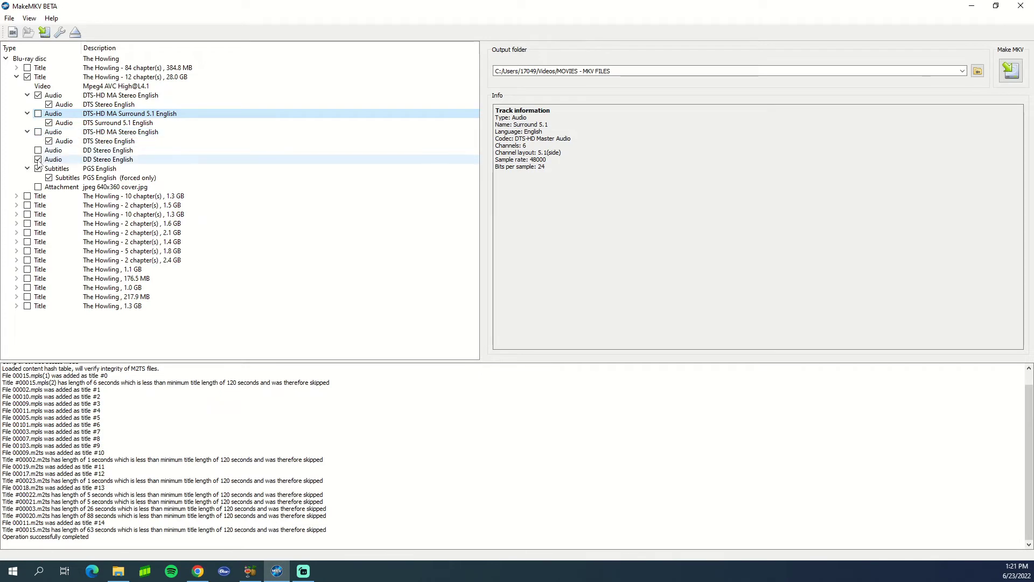
pyautogui.click(38, 169)
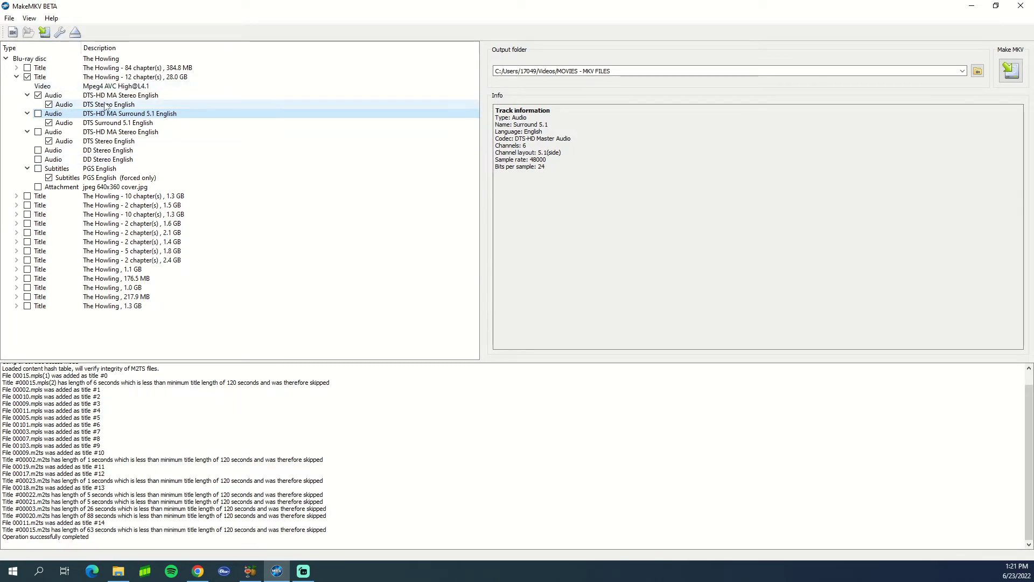
pyautogui.click(37, 113)
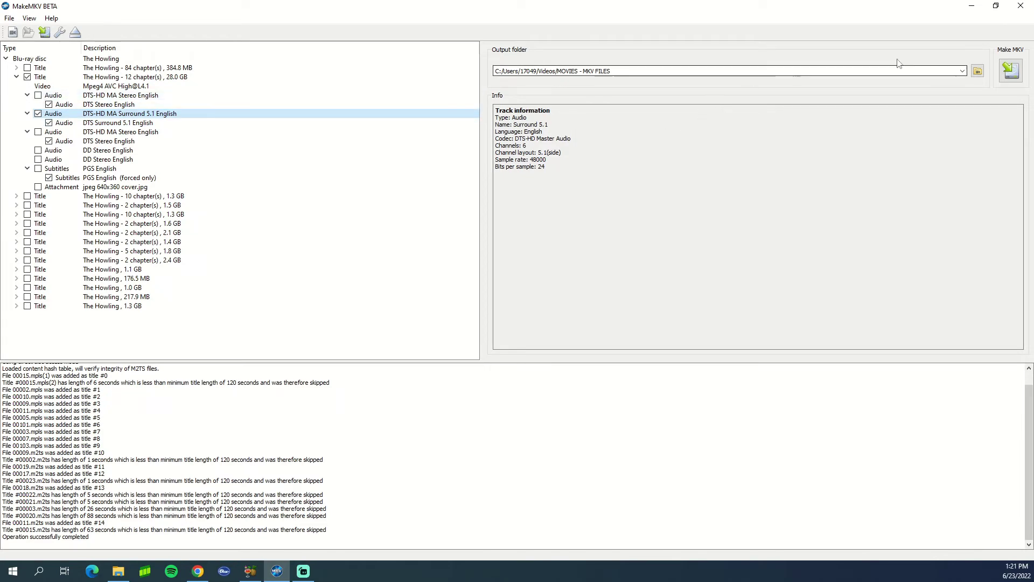
# Step: Keep the MOVIES - MKV FILES output folder and rip the selected title to MKV
pyautogui.click(977, 71)
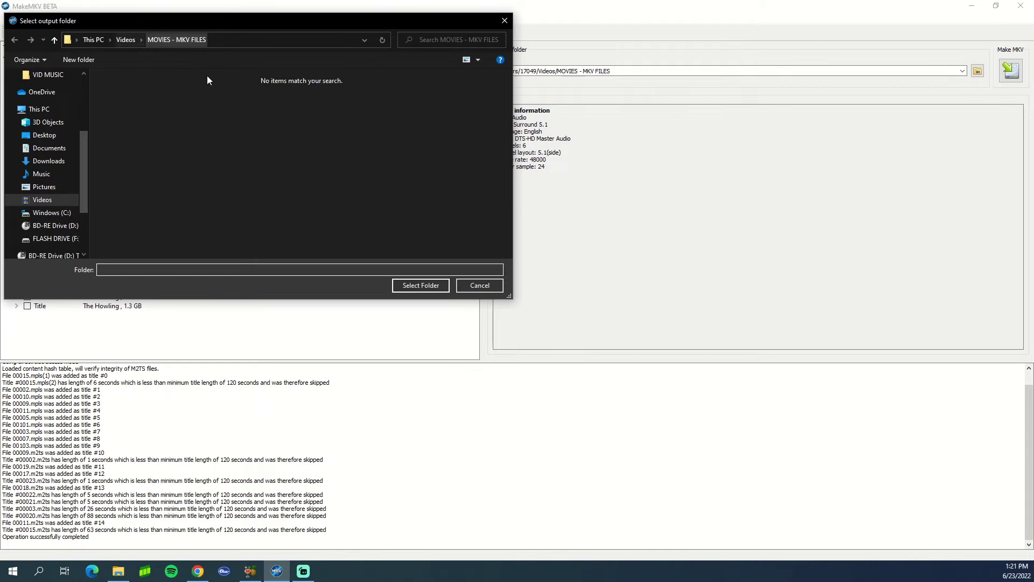
pyautogui.click(468, 286)
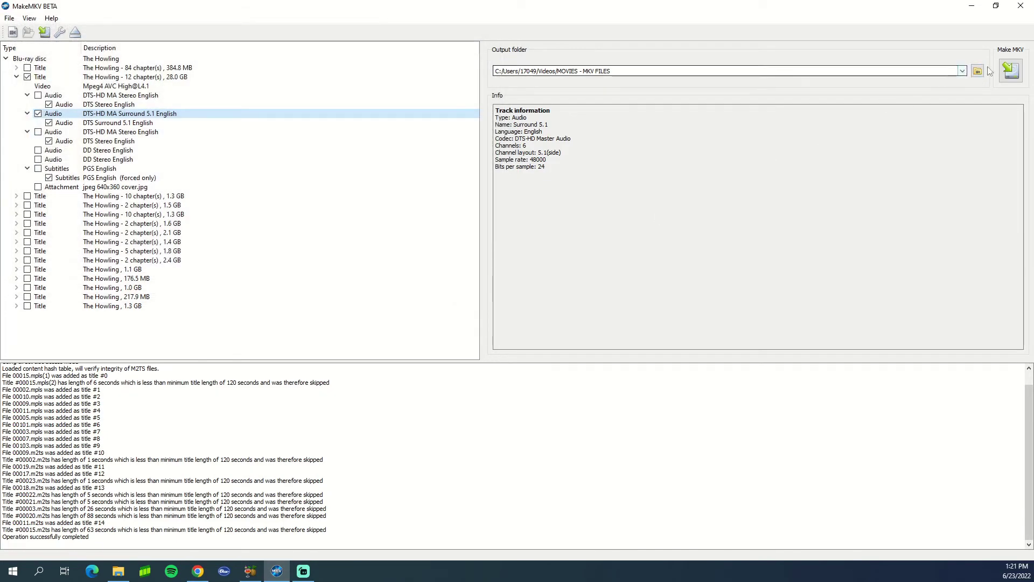
pyautogui.click(1011, 71)
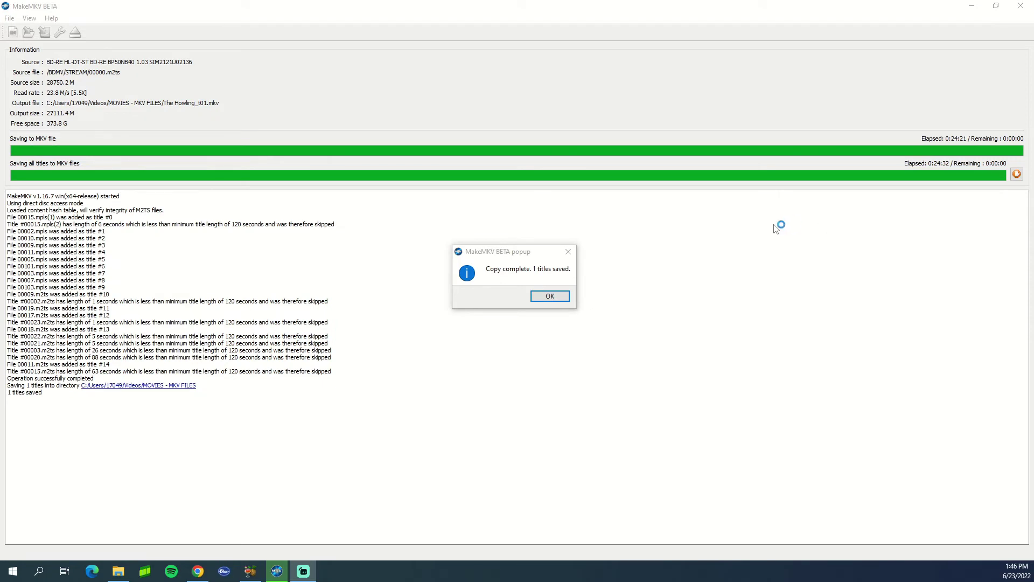
pyautogui.click(538, 297)
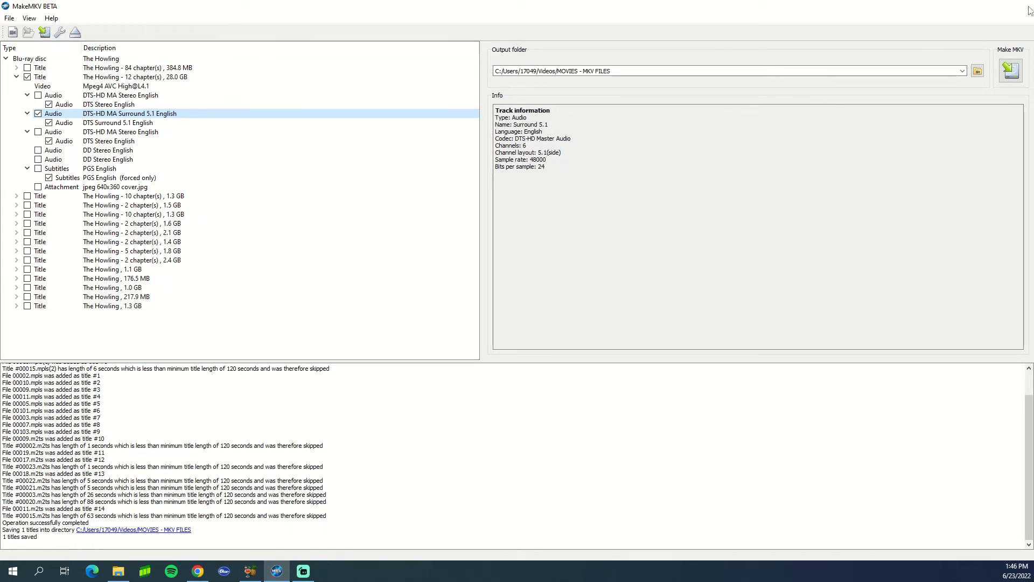
# Step: Close MakeMKV and its web tab, then open handbrake.fr from the handbrake search results
pyautogui.click(1020, 6)
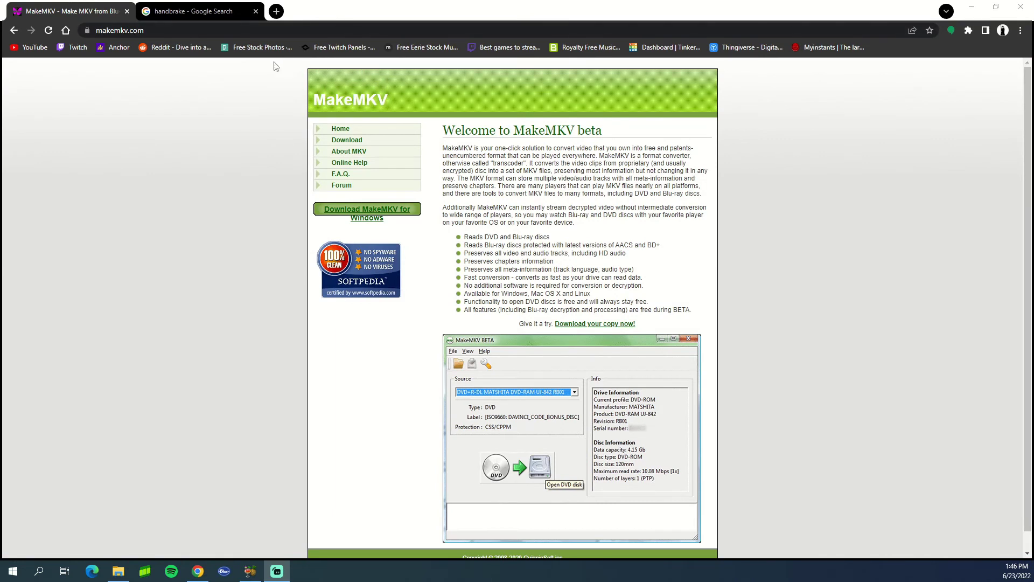
pyautogui.click(165, 12)
pyautogui.middleClick(101, 17)
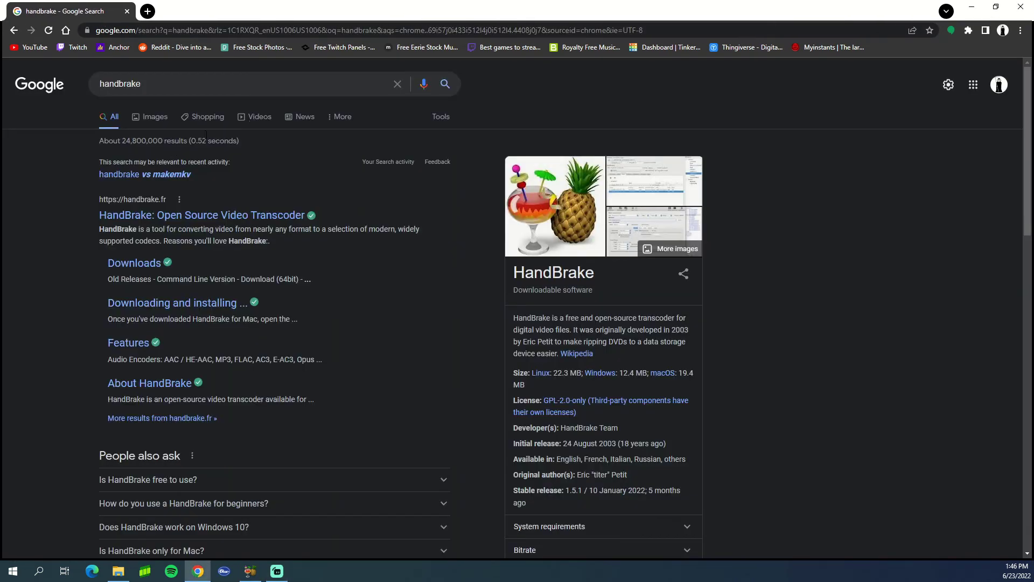
pyautogui.moveTo(204, 89); pyautogui.dragTo(75, 90)
pyautogui.click(280, 197)
pyautogui.click(264, 220)
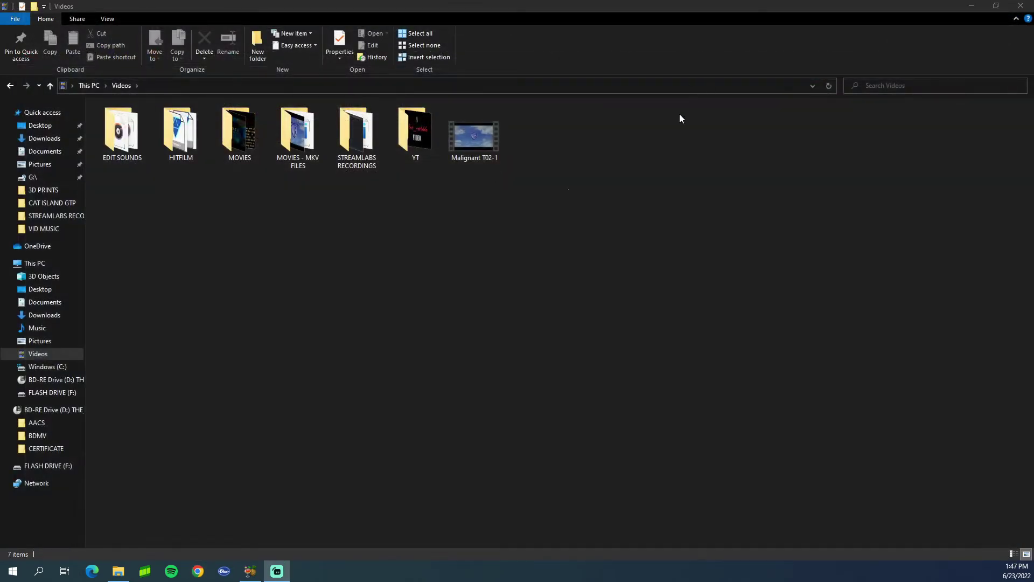
# Step: Open Videos > MOVIES - MKV FILES and look over The Howling_t01 rip among the files
pyautogui.click(314, 242)
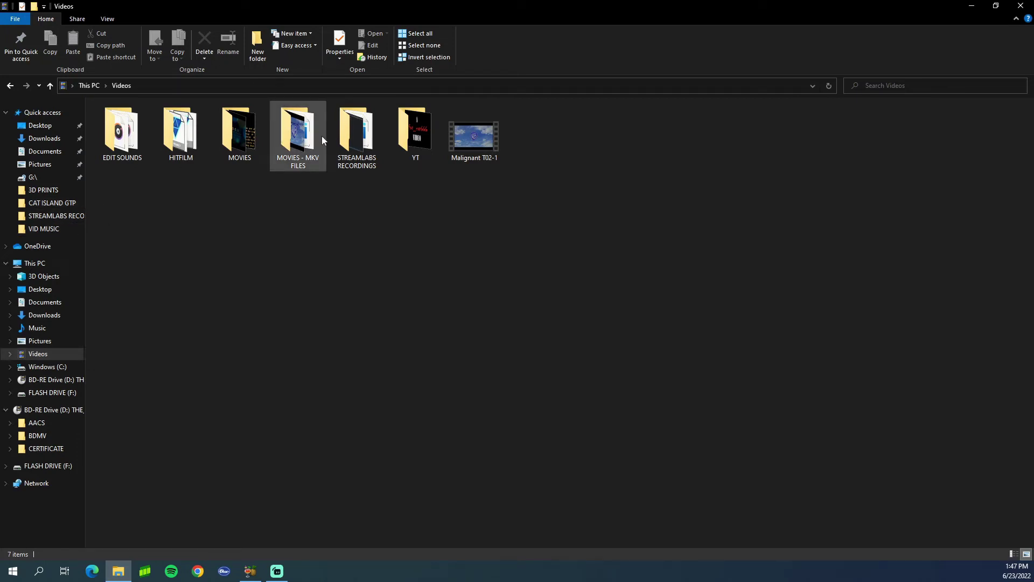
pyautogui.doubleClick(290, 146)
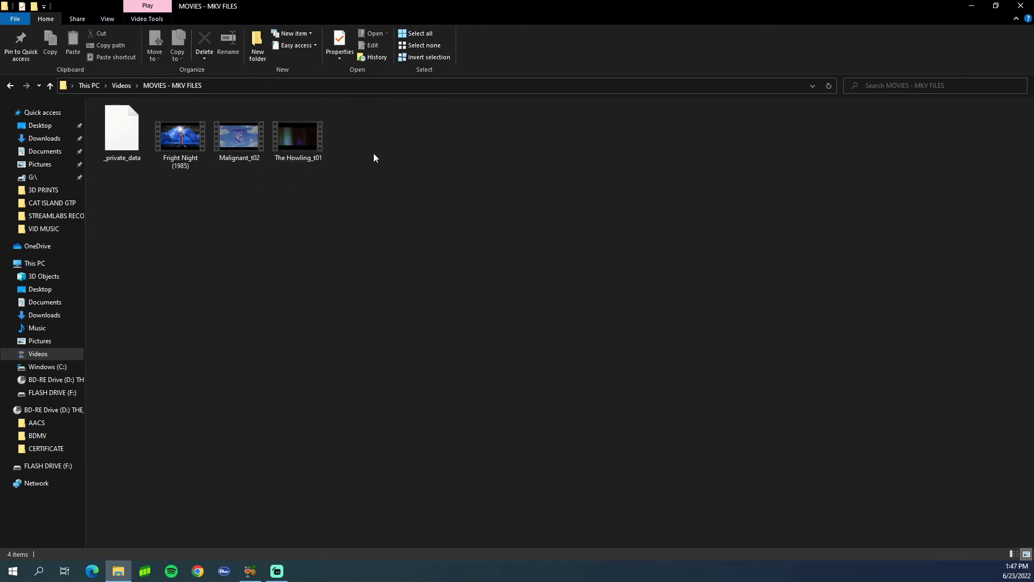
pyautogui.moveTo(373, 154); pyautogui.dragTo(321, 141)
pyautogui.click(350, 189)
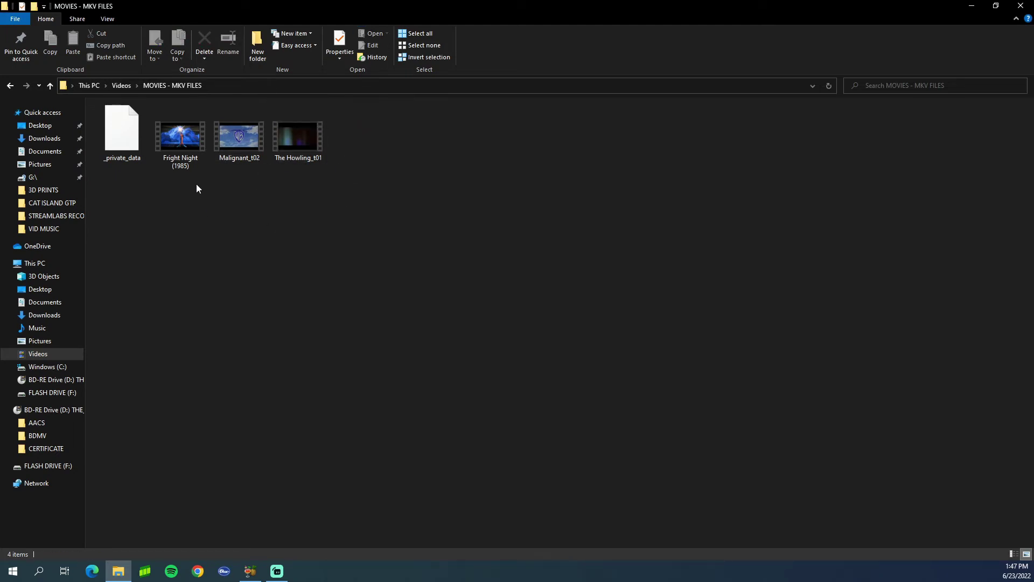
pyautogui.moveTo(200, 193); pyautogui.dragTo(185, 161)
pyautogui.click(317, 296)
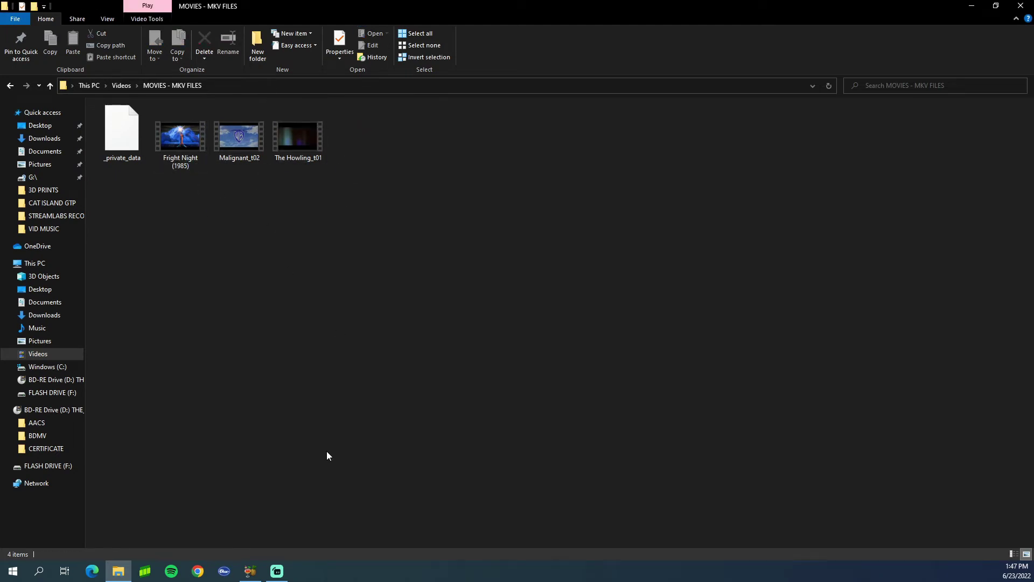
# Step: Load The Howling_t01 from MOVIES - MKV FILES as the HandBrake source file
pyautogui.click(252, 569)
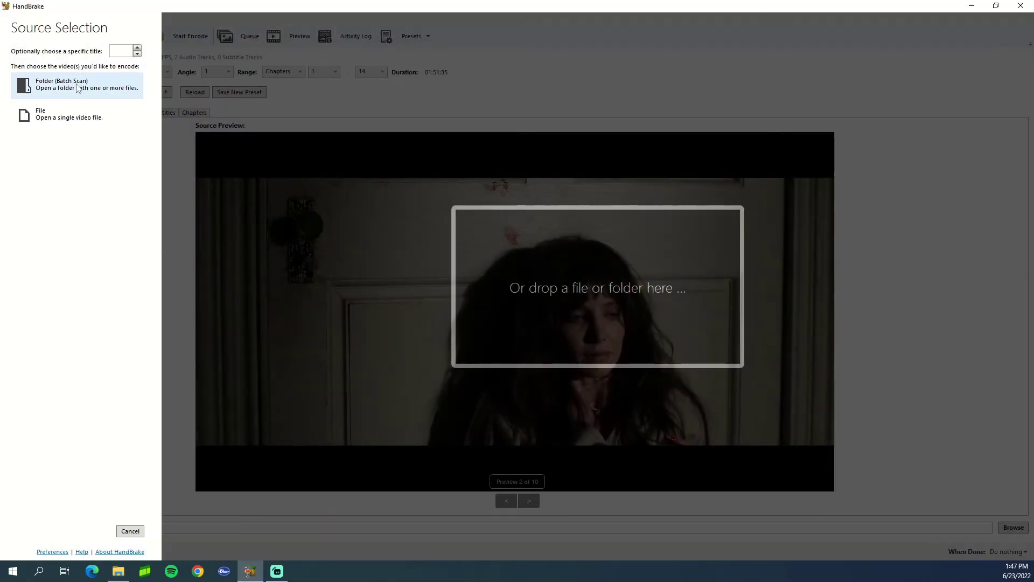
pyautogui.click(65, 115)
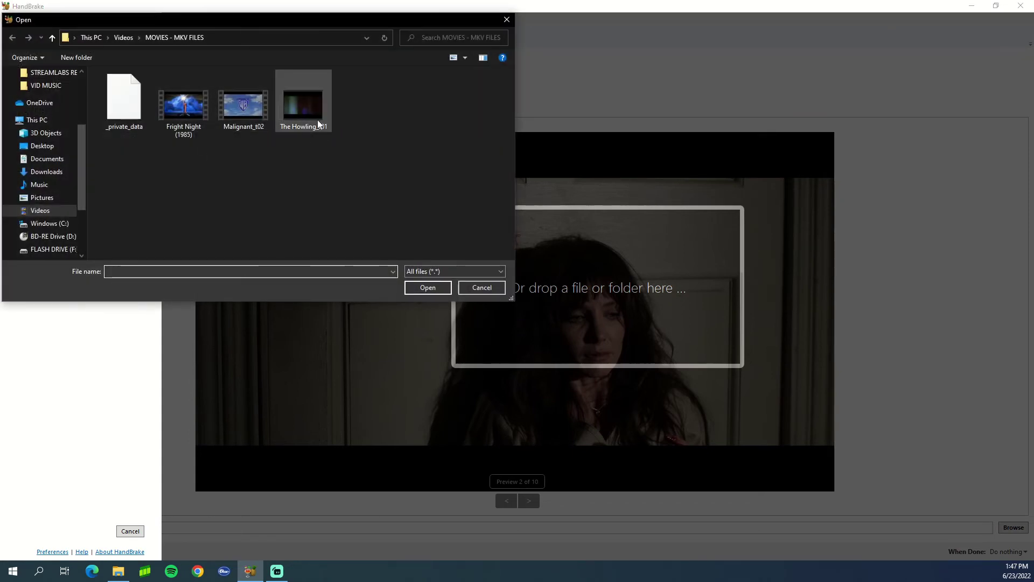
pyautogui.doubleClick(316, 114)
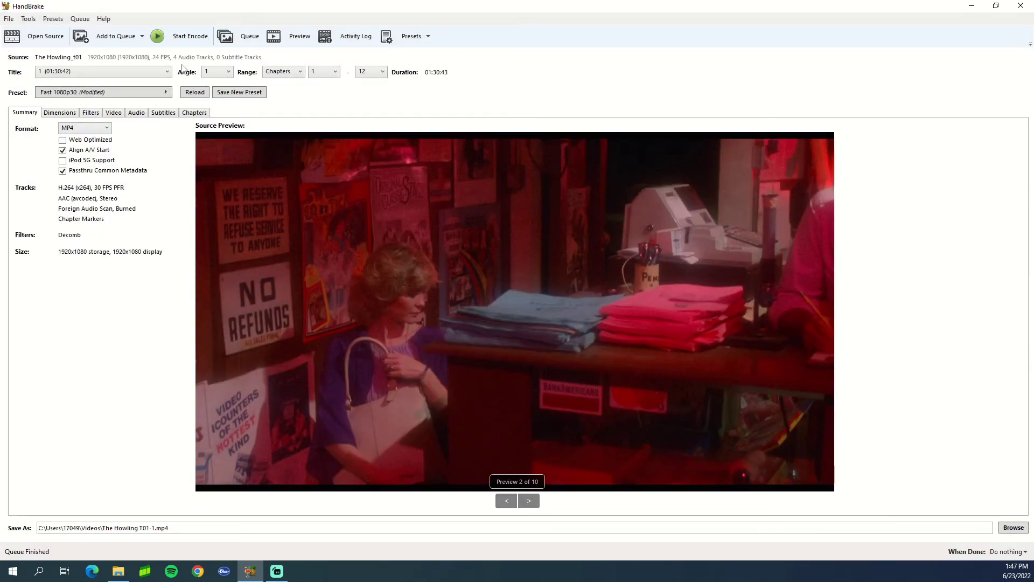
# Step: Review the presets list and the Dimensions and Filters settings without changing them
pyautogui.click(164, 94)
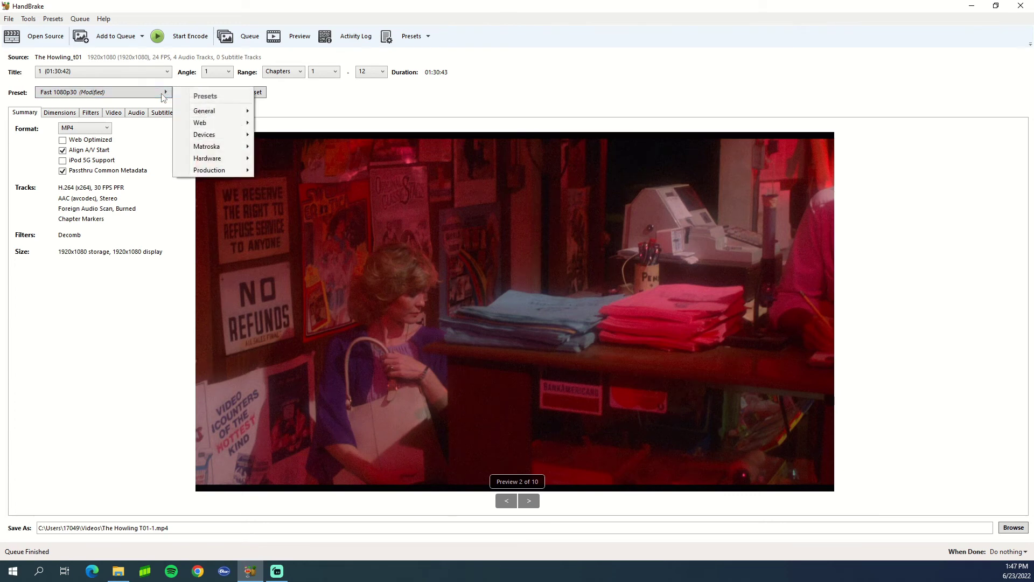
pyautogui.moveTo(200, 122)
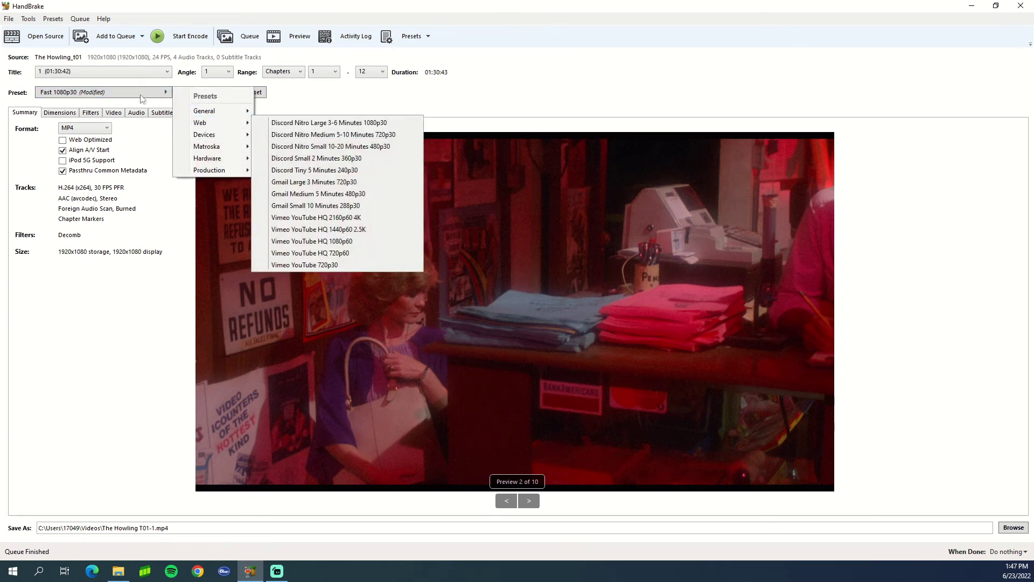
pyautogui.click(142, 99)
pyautogui.click(142, 98)
pyautogui.click(289, 105)
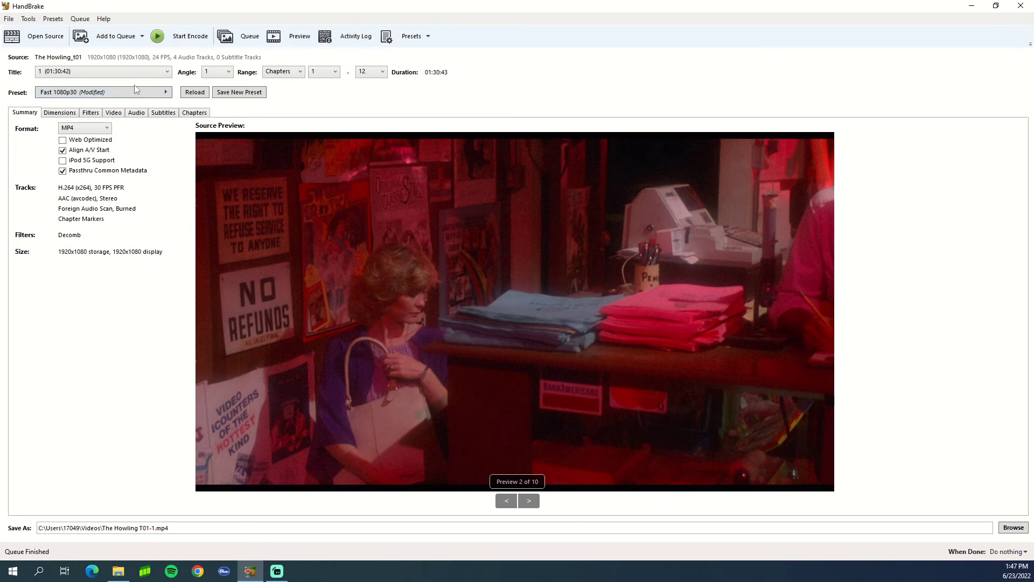
pyautogui.click(72, 114)
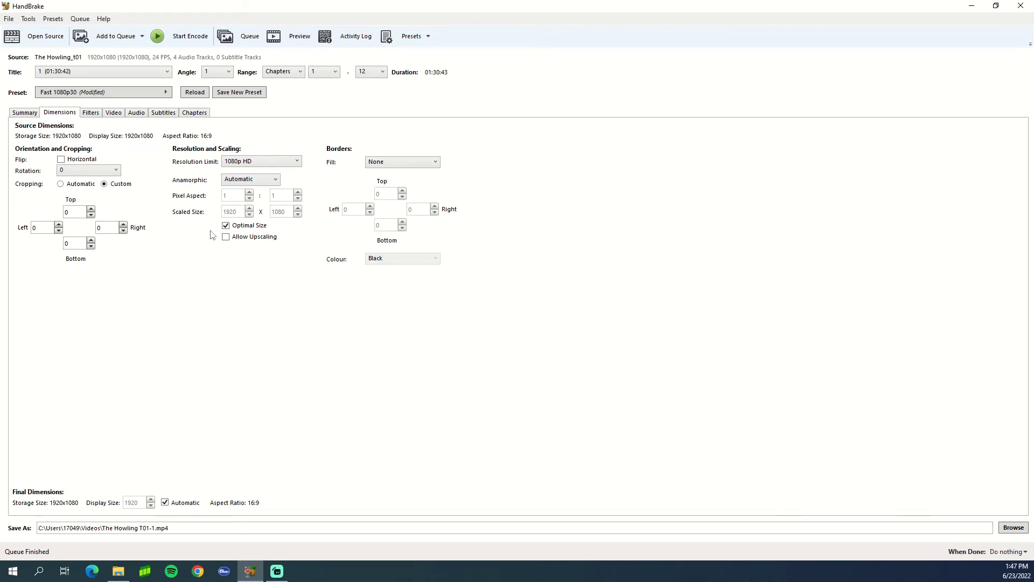
pyautogui.click(102, 116)
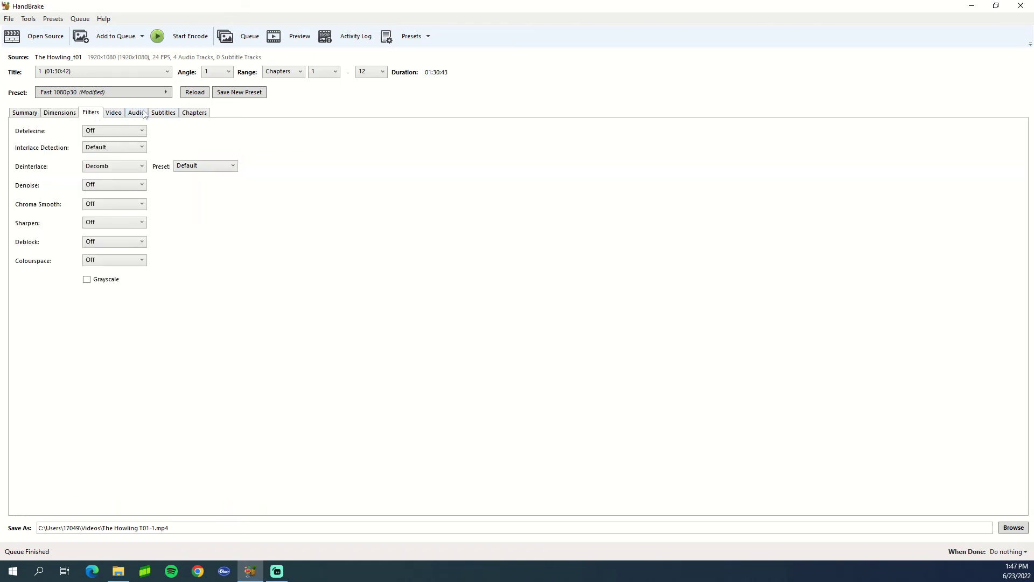
# Step: Turn off Forced Only and Burn In for the Foreign Audio Scan subtitle track
pyautogui.click(164, 114)
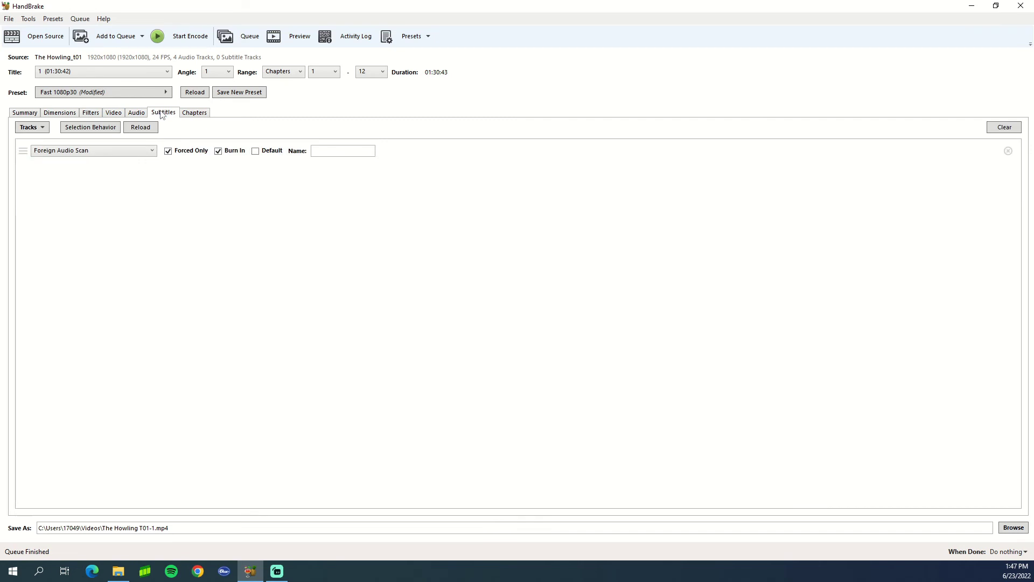
pyautogui.click(176, 154)
pyautogui.click(223, 152)
pyautogui.click(31, 114)
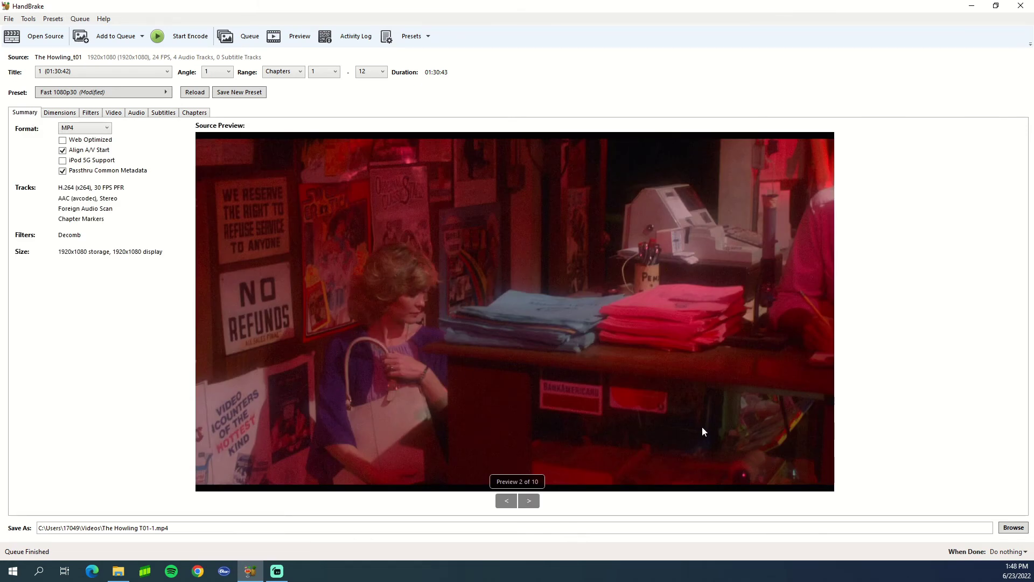
# Step: Step forward through the preview images and back to the first one
pyautogui.click(536, 503)
pyautogui.click(536, 503)
pyautogui.click(535, 502)
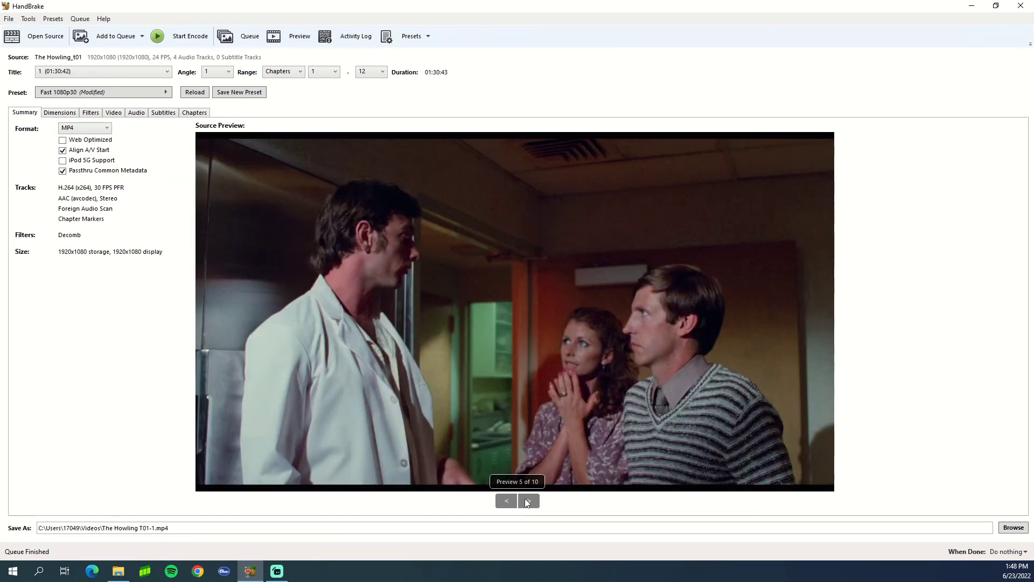
pyautogui.click(526, 499)
pyautogui.click(526, 499)
pyautogui.click(525, 499)
pyautogui.click(506, 500)
pyautogui.click(506, 501)
pyautogui.click(507, 501)
pyautogui.click(507, 500)
pyautogui.click(506, 500)
pyautogui.click(506, 501)
pyautogui.click(506, 501)
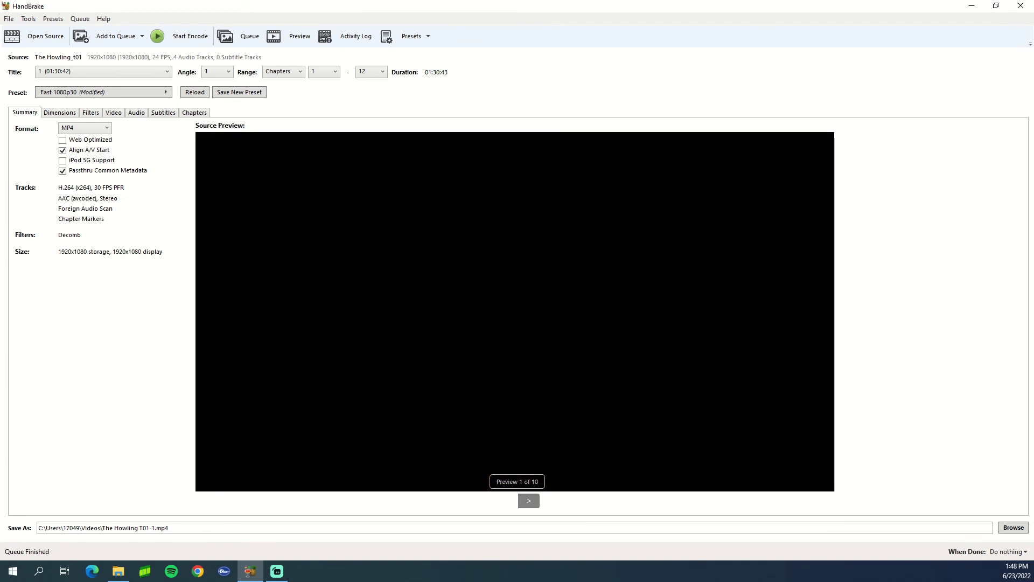
# Step: Save the encode as The Howling.mp4 in the Videos\MOVIES folder
pyautogui.click(1004, 528)
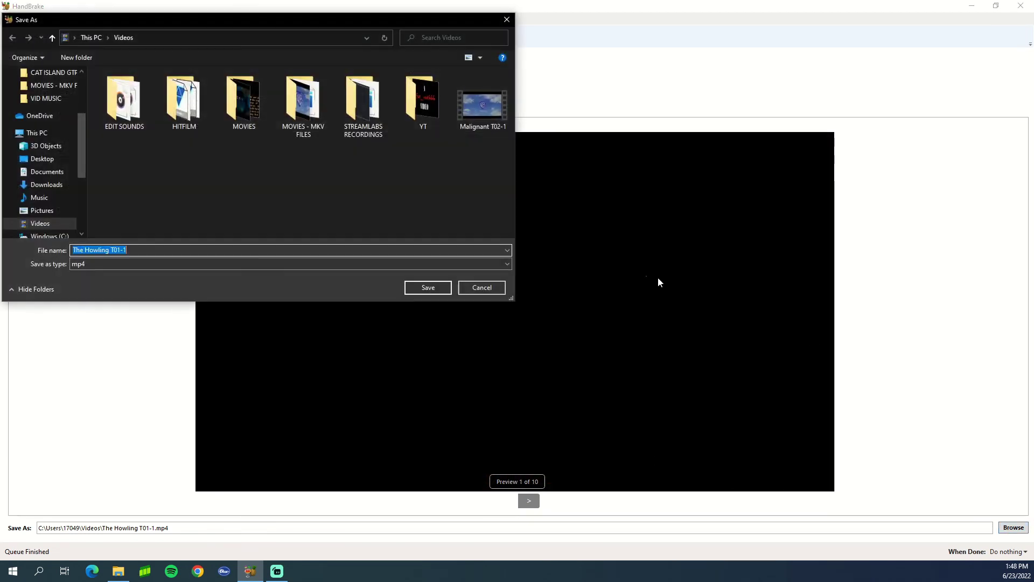
pyautogui.doubleClick(237, 115)
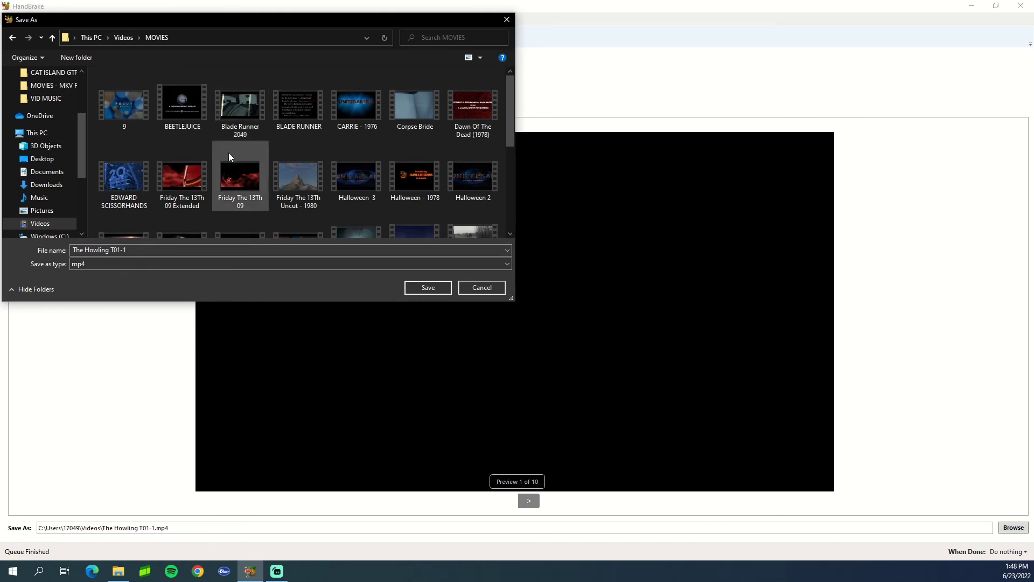
pyautogui.scroll(-5, 281, 151)
pyautogui.scroll(3, 299, 160)
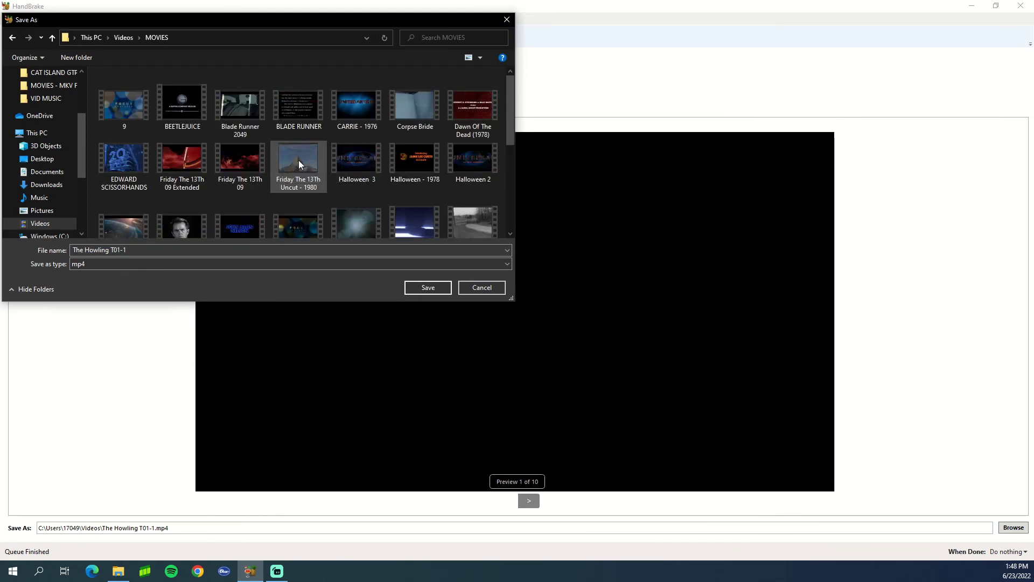
pyautogui.scroll(-3, 299, 160)
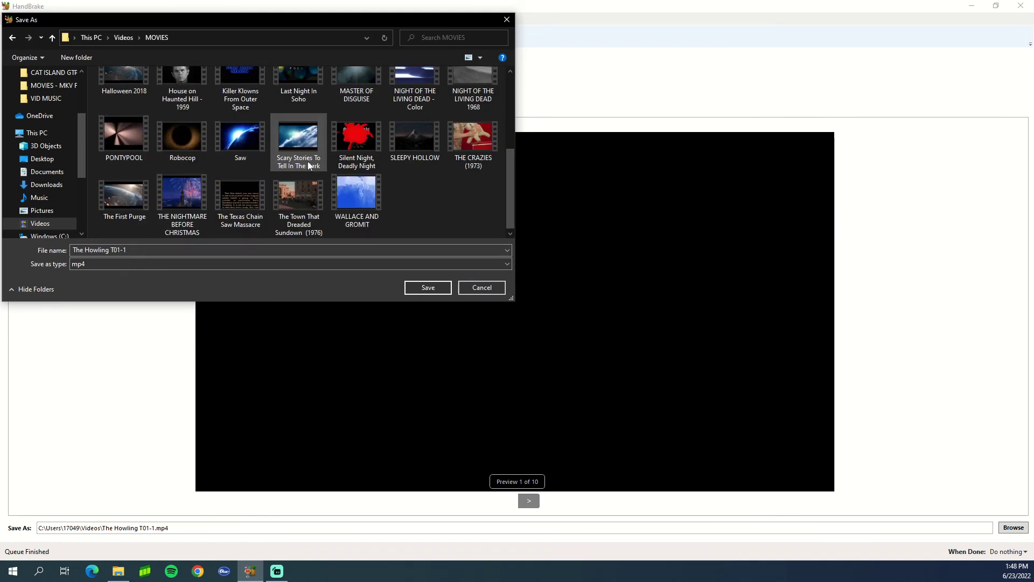
pyautogui.click(169, 247)
pyautogui.doubleClick(169, 247)
pyautogui.press('BackSpace')
pyautogui.press('BackSpace')
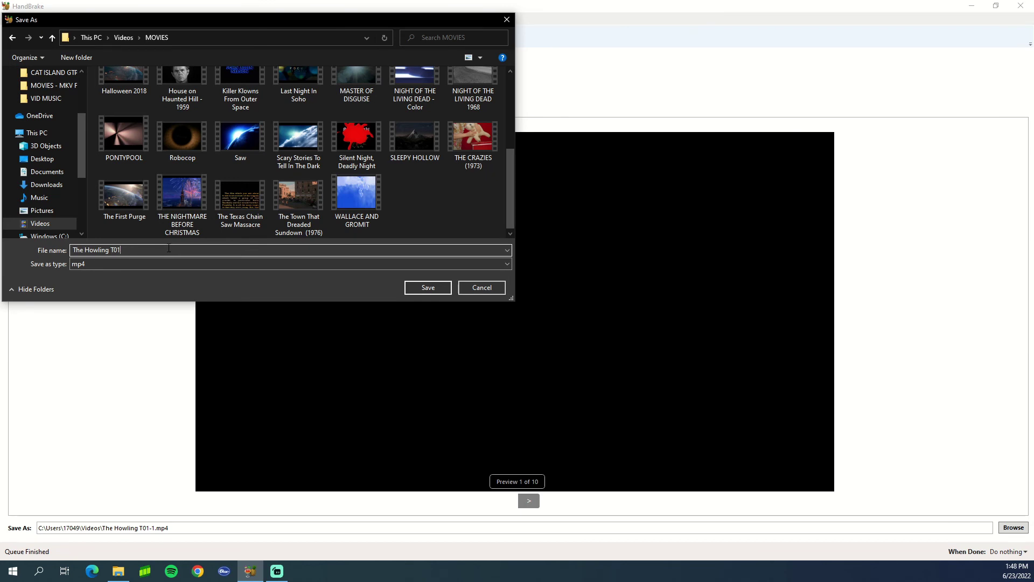
pyautogui.press('Return')
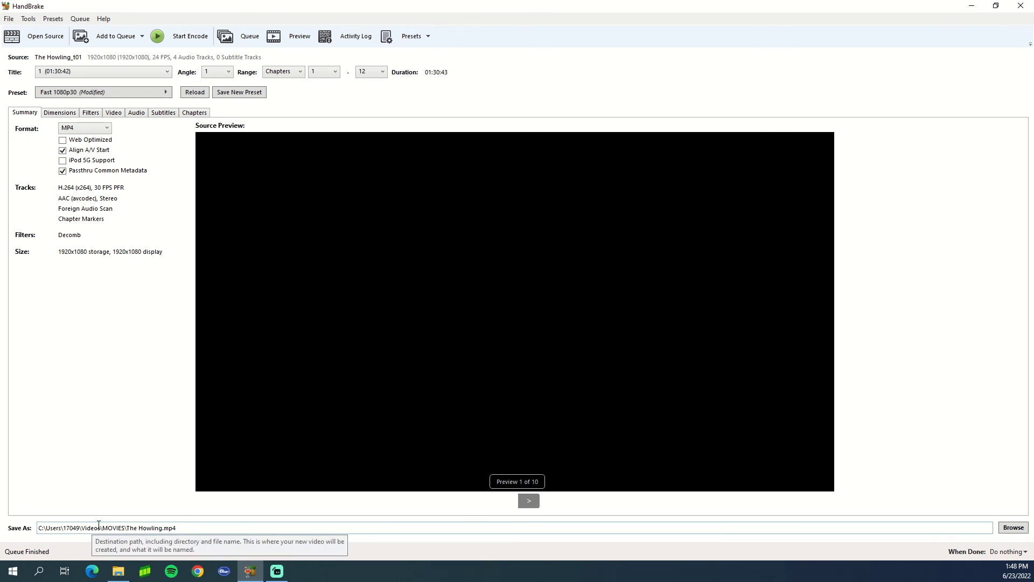
# Step: Start encoding The Howling to MP4 and view a later preview image while it runs
pyautogui.click(188, 43)
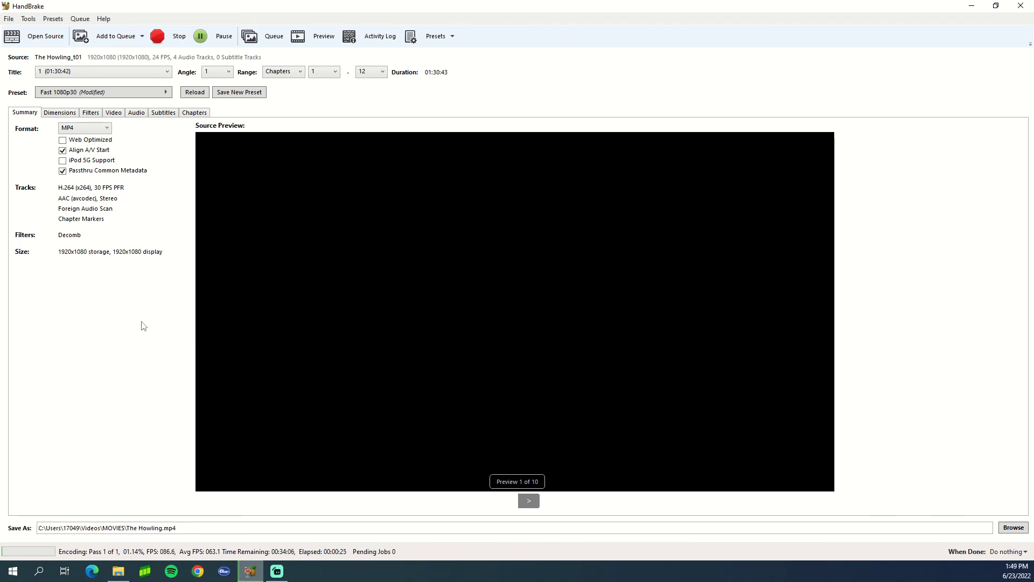
pyautogui.doubleClick(528, 501)
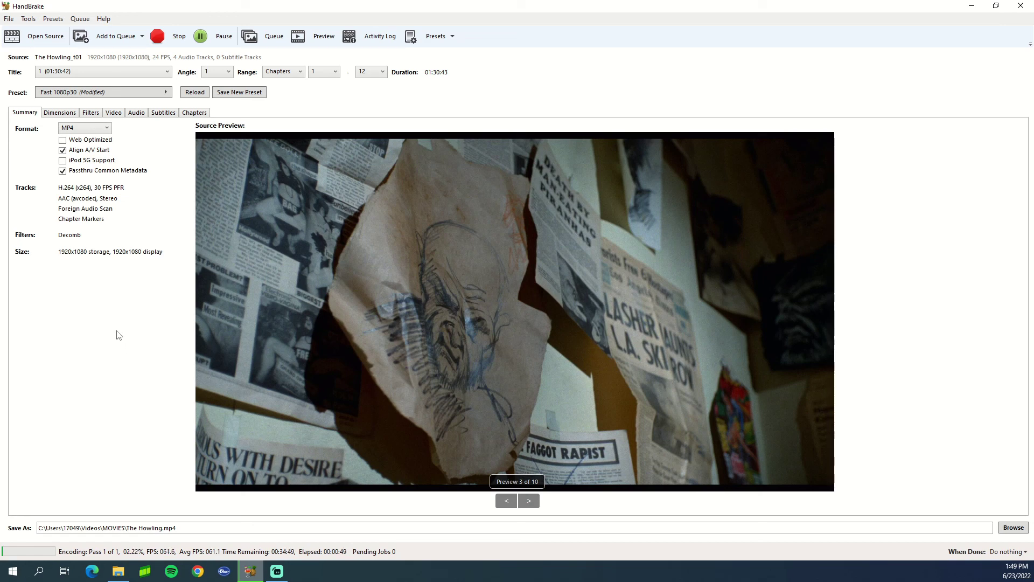
# Step: In File Explorer, go to Videos\MOVIES to find the new The Howling file
pyautogui.click(118, 570)
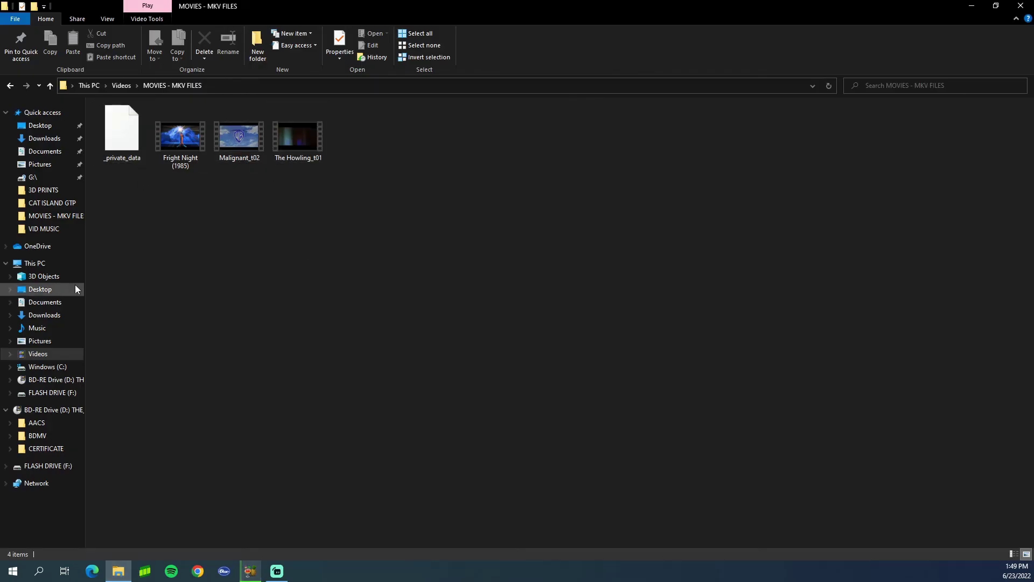
pyautogui.click(59, 355)
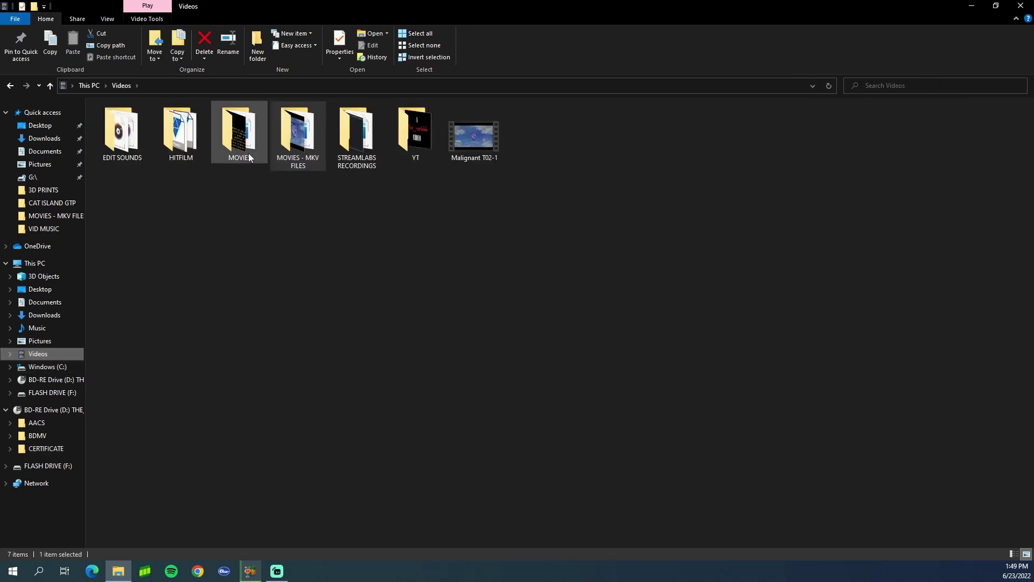
pyautogui.doubleClick(247, 153)
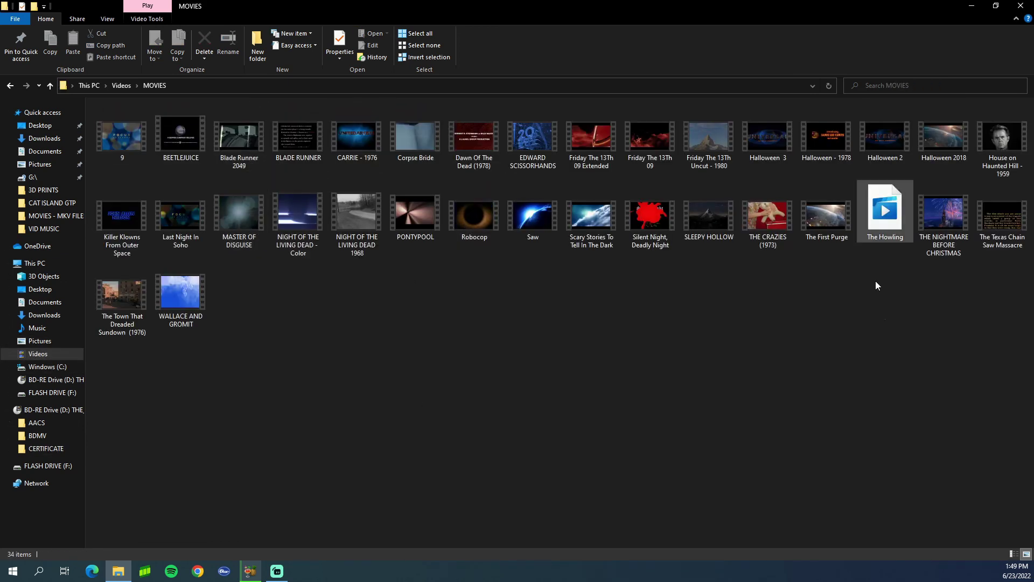